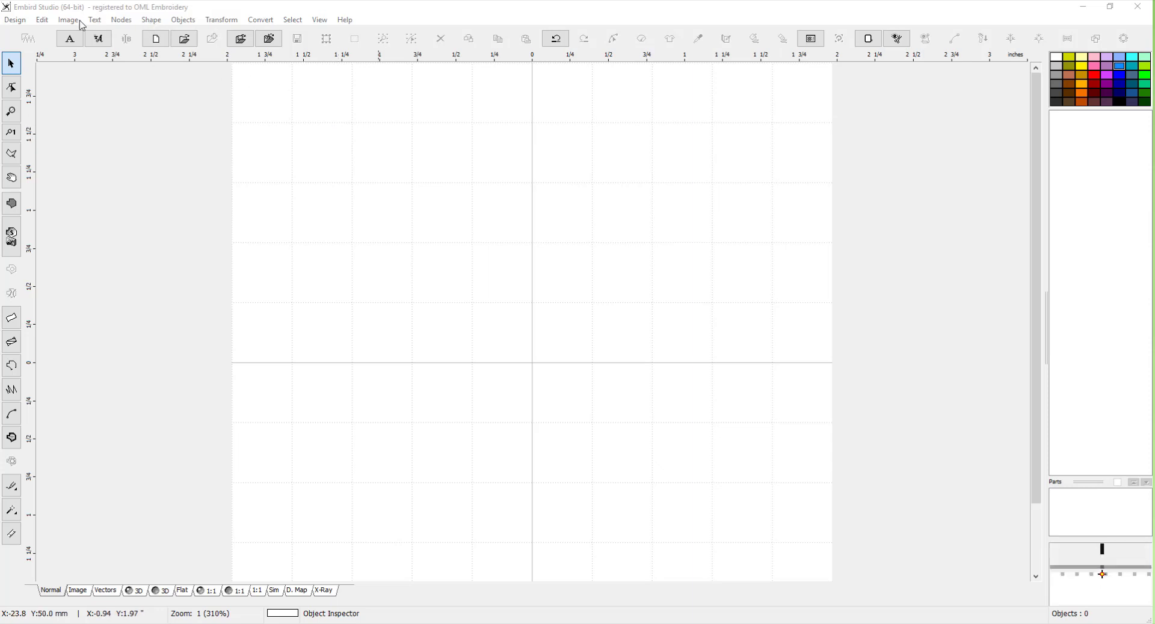
Open the preset Shape list, then dismiss it without choosing a shape.
{"action": "left_click", "coordinate": [150, 19]}
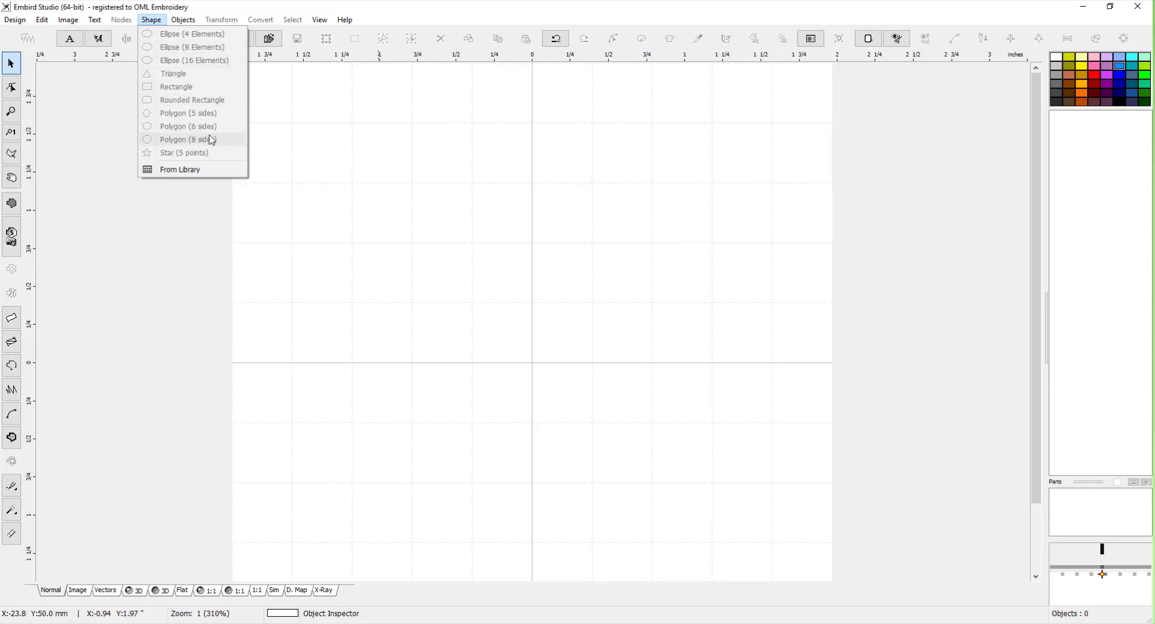
{"action": "left_click", "coordinate": [344, 159]}
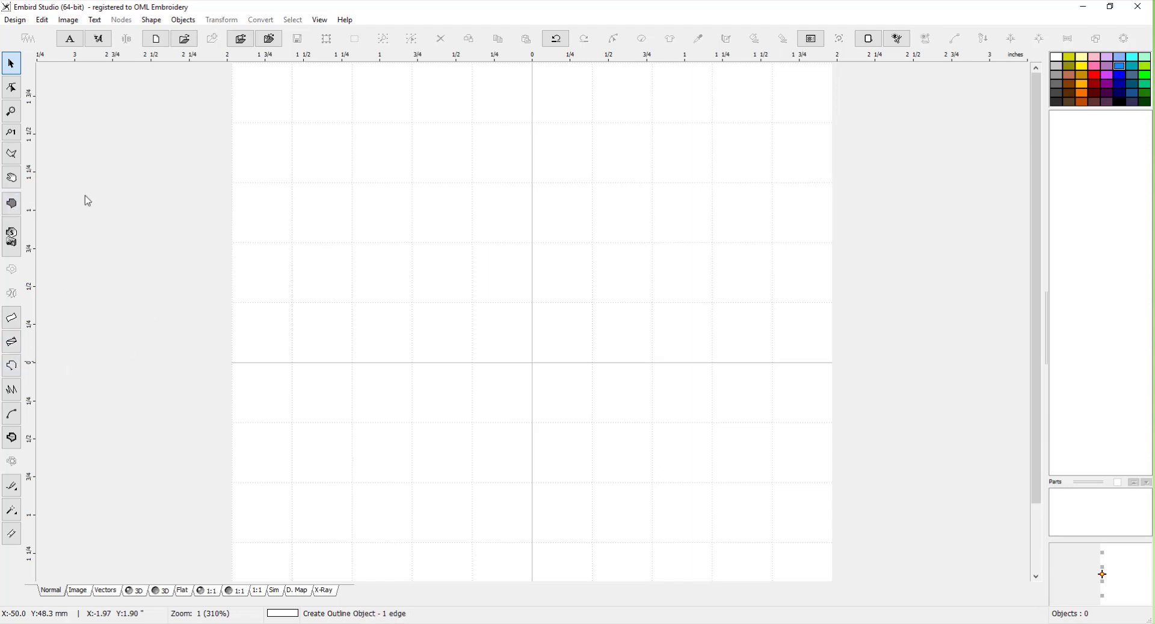
Start a fill object, place its starting node on the canvas, and choose the Rounded Rectangle shape.
{"action": "left_click", "coordinate": [12, 204]}
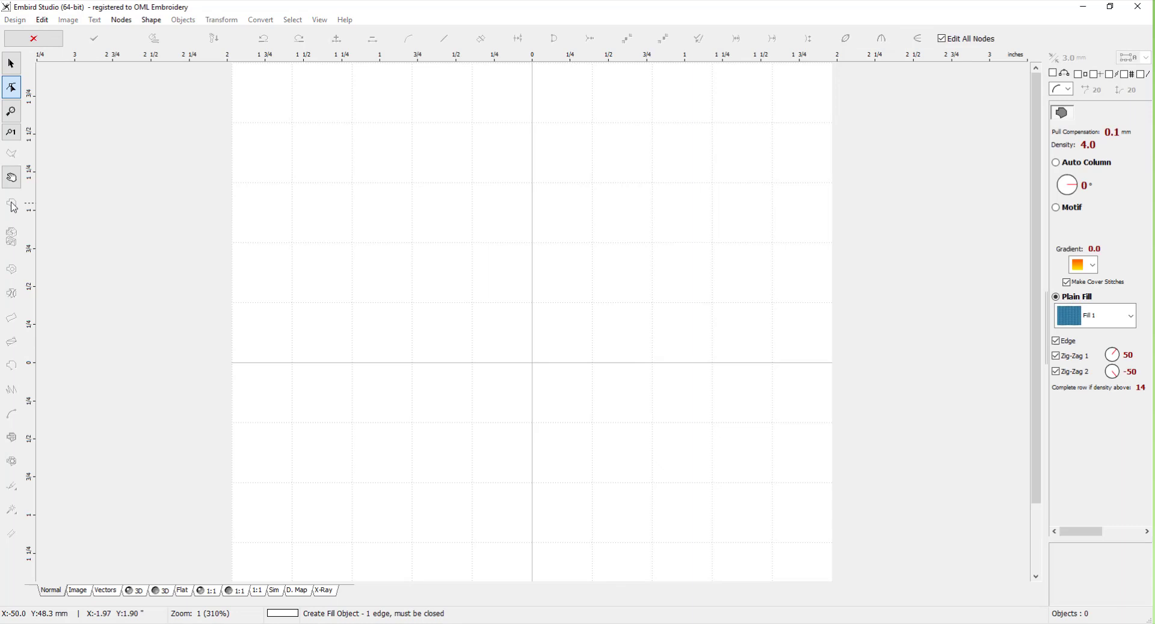
{"action": "left_click", "coordinate": [157, 22]}
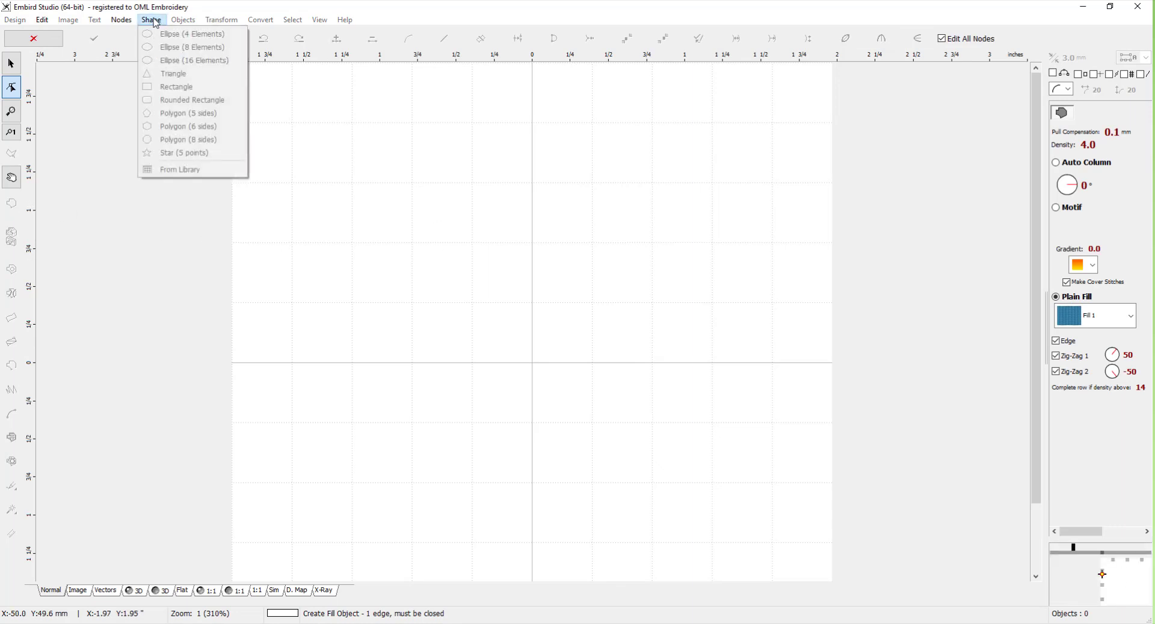
{"action": "left_click", "coordinate": [358, 186]}
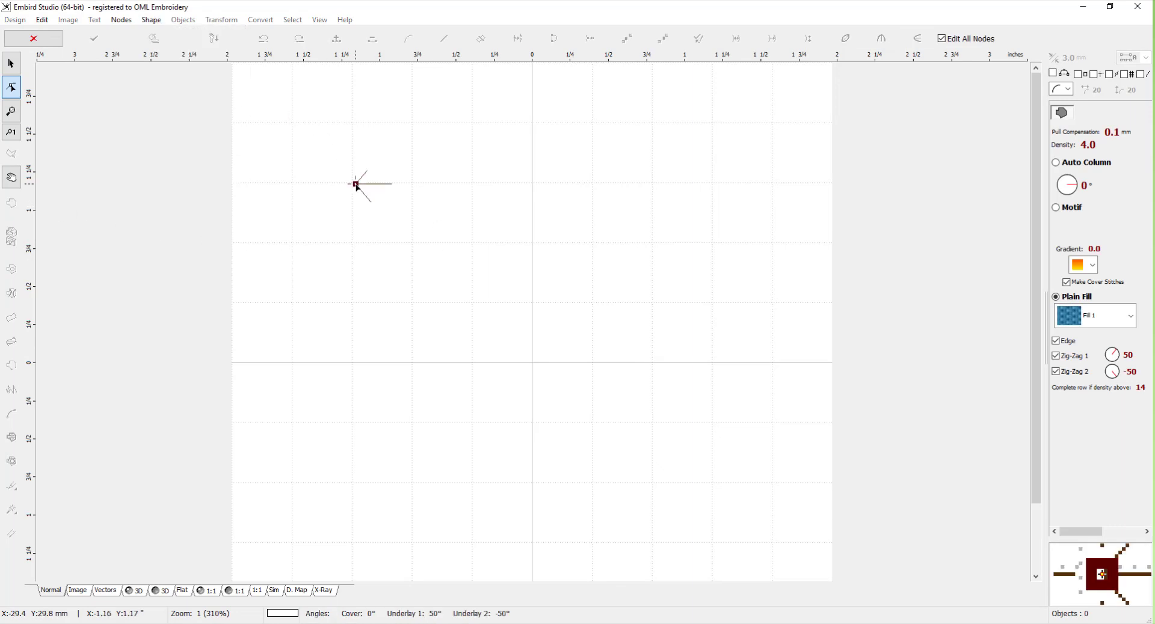
{"action": "left_click", "coordinate": [151, 22]}
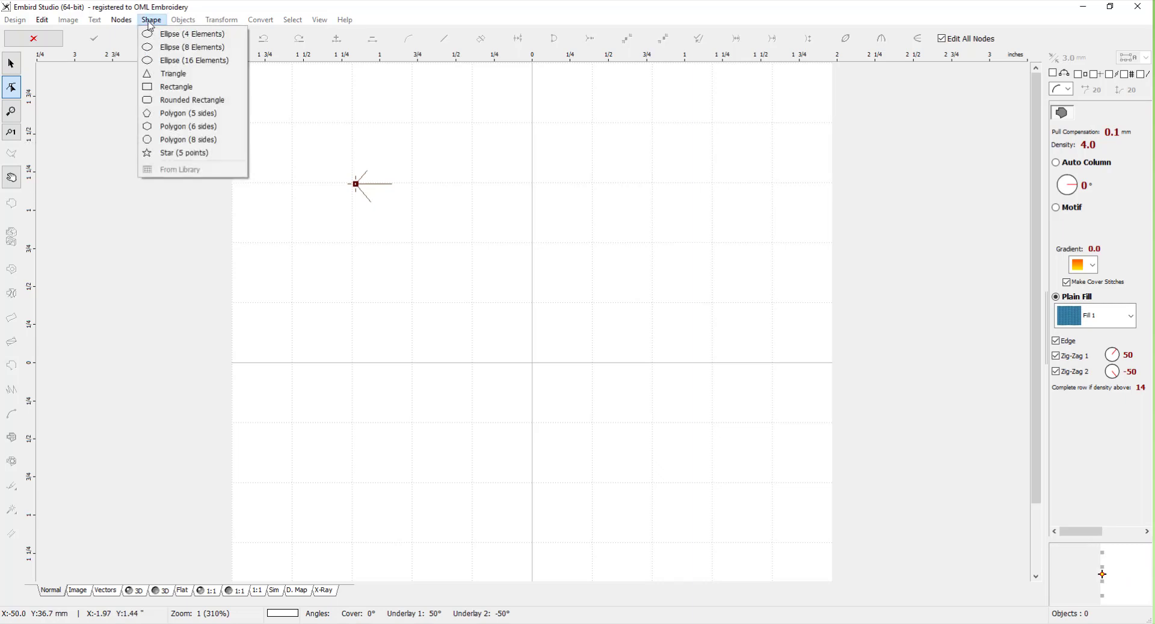
{"action": "left_click", "coordinate": [194, 106]}
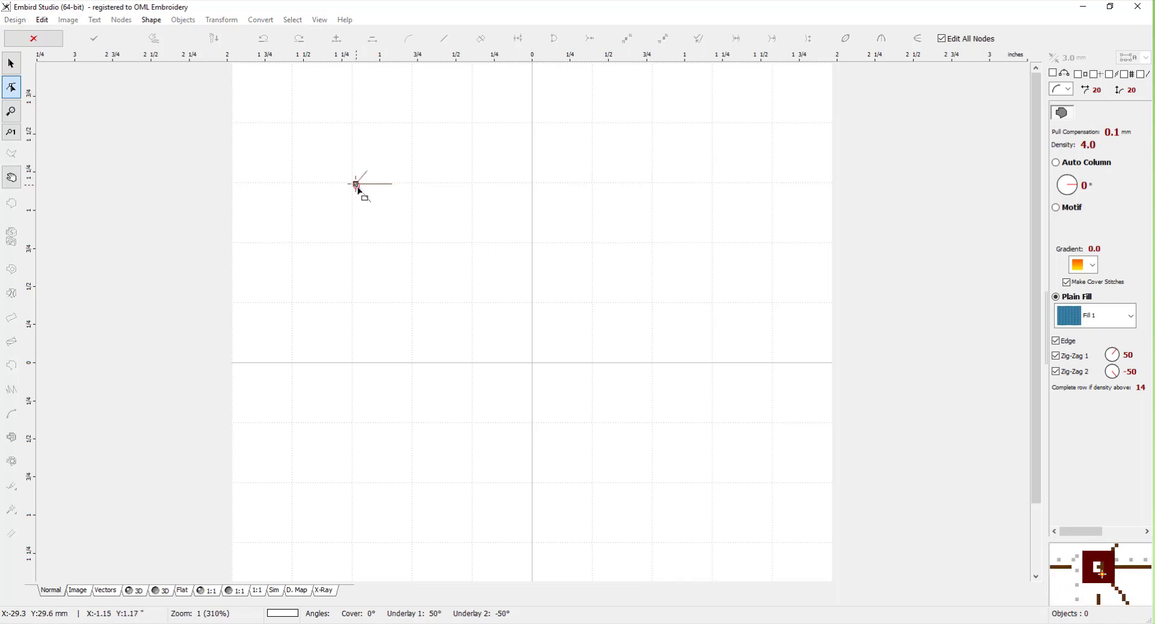
Drag the rounded rectangle out from the node to full size.
{"action": "left_click_drag", "start_coordinate": [359, 191], "coordinate": [450, 323]}
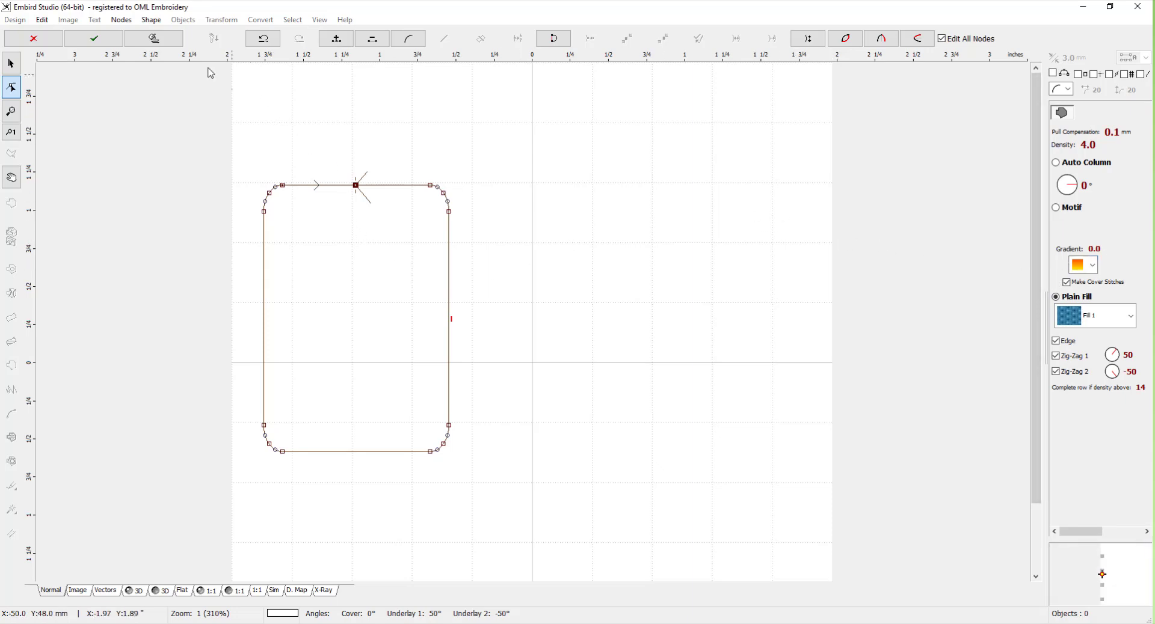
Generate the blue 2279-stitch Plain Fill and view it in shaded 3D stitches, then deselect it.
{"action": "left_click", "coordinate": [155, 38]}
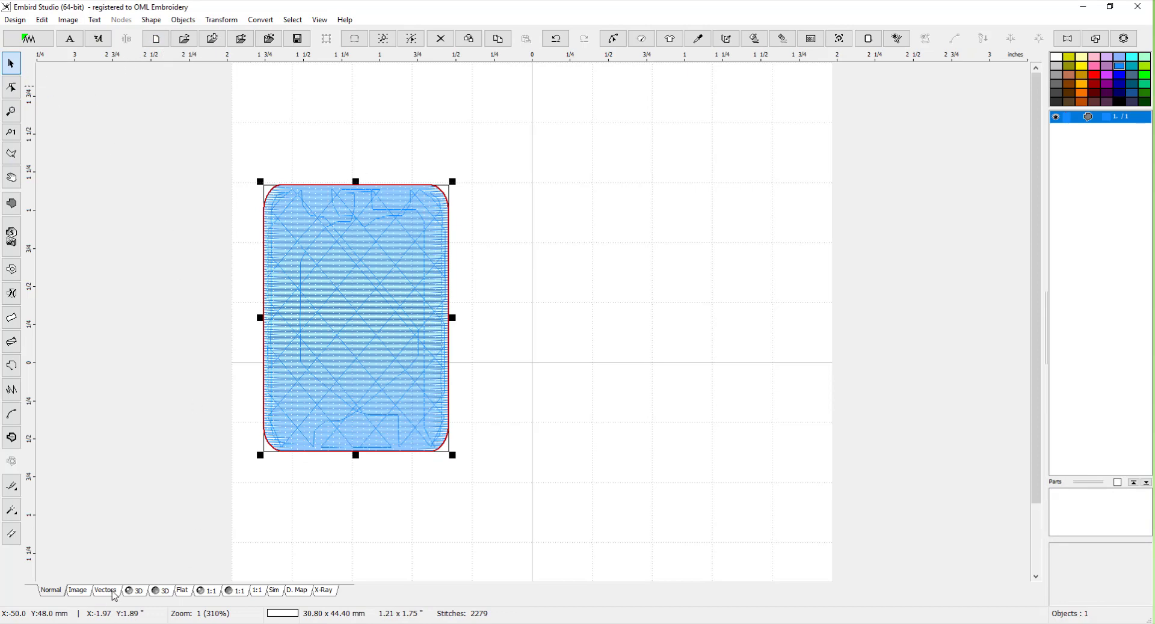
{"action": "left_click", "coordinate": [159, 593]}
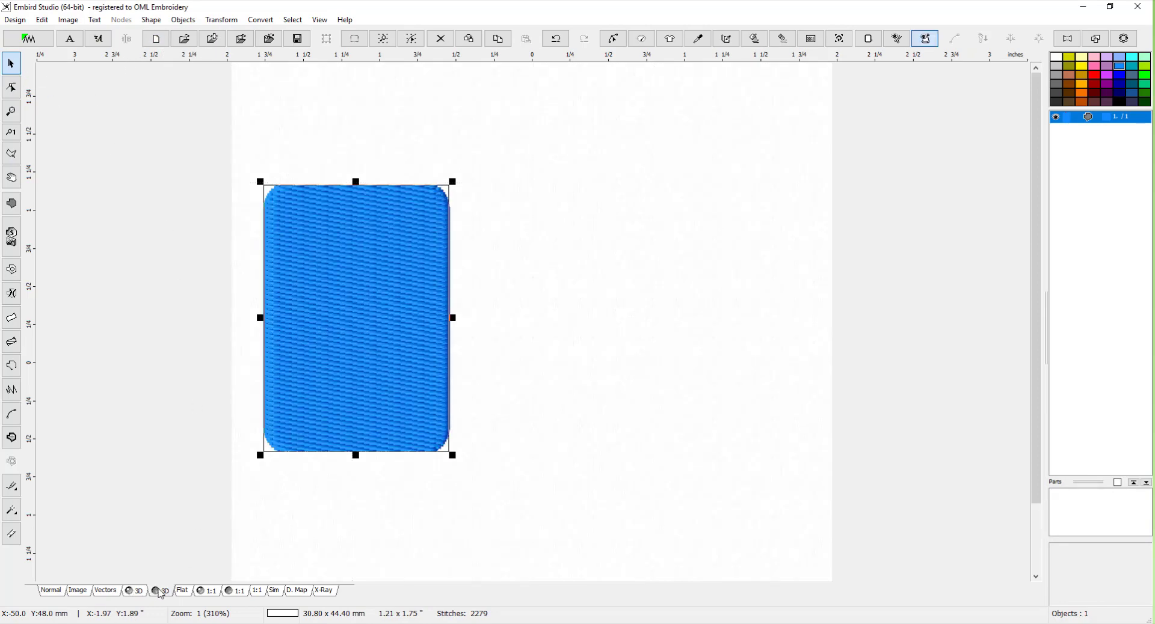
{"action": "left_click", "coordinate": [133, 594]}
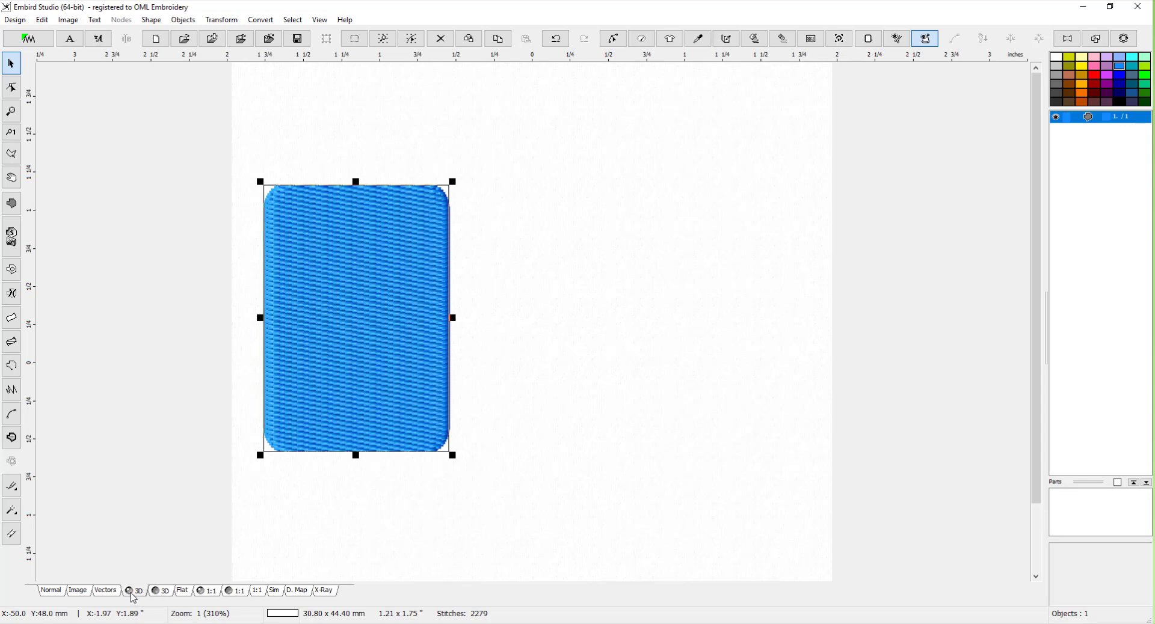
{"action": "left_click", "coordinate": [518, 335]}
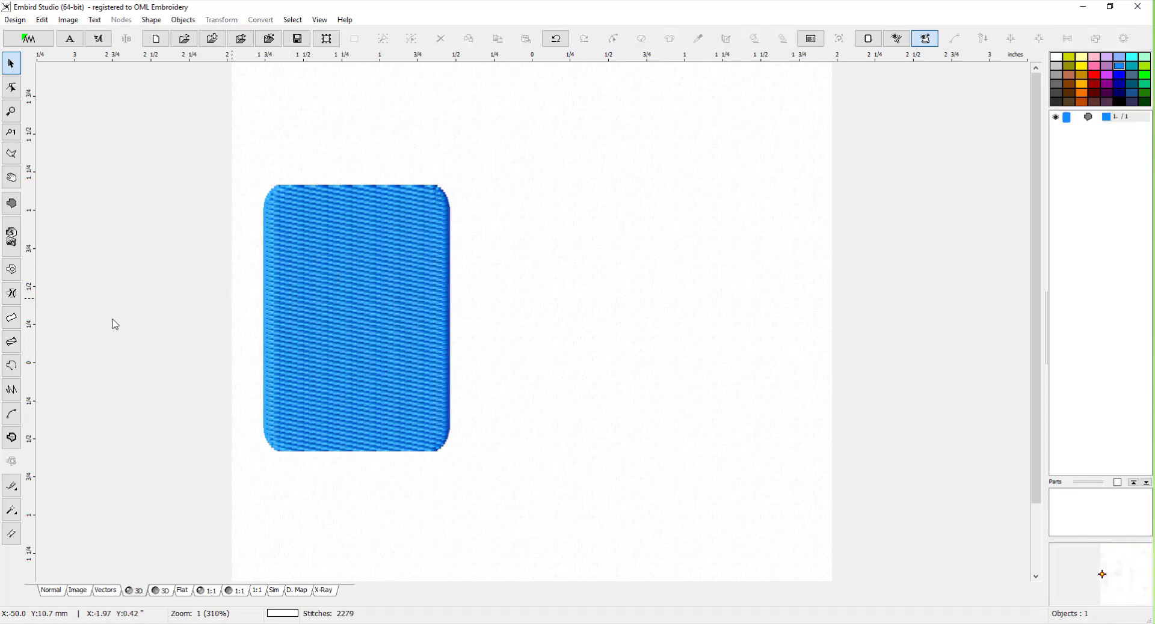
Create an outline object shaped as a five-point star, about 37.20 x 38.22 mm, right of the rectangle.
{"action": "left_click", "coordinate": [12, 365]}
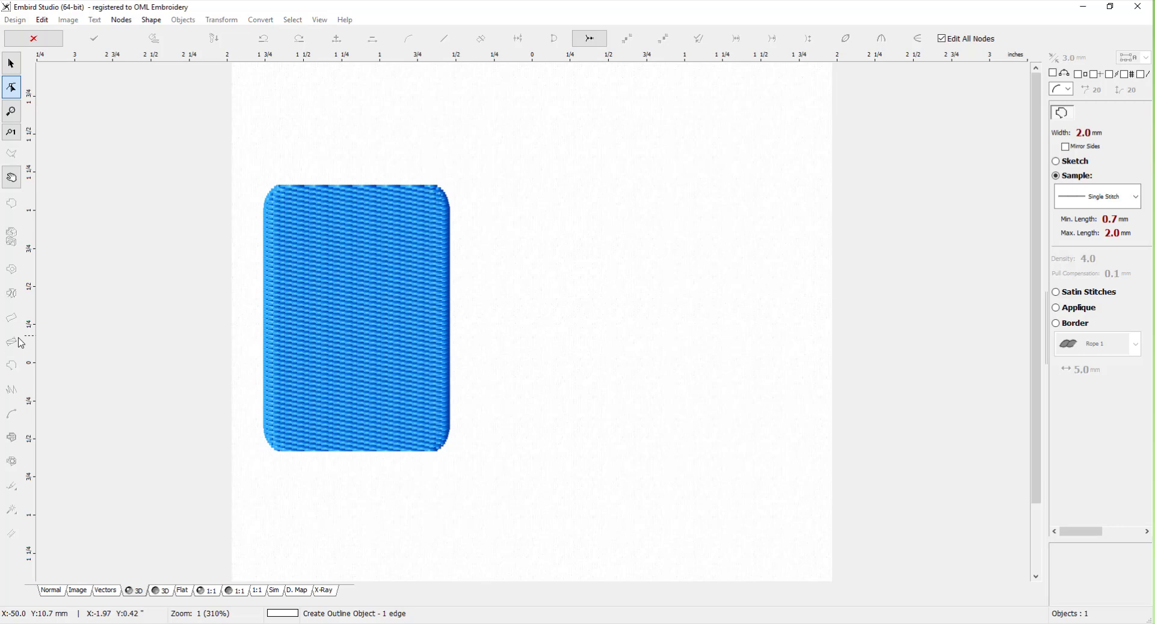
{"action": "left_click", "coordinate": [565, 203]}
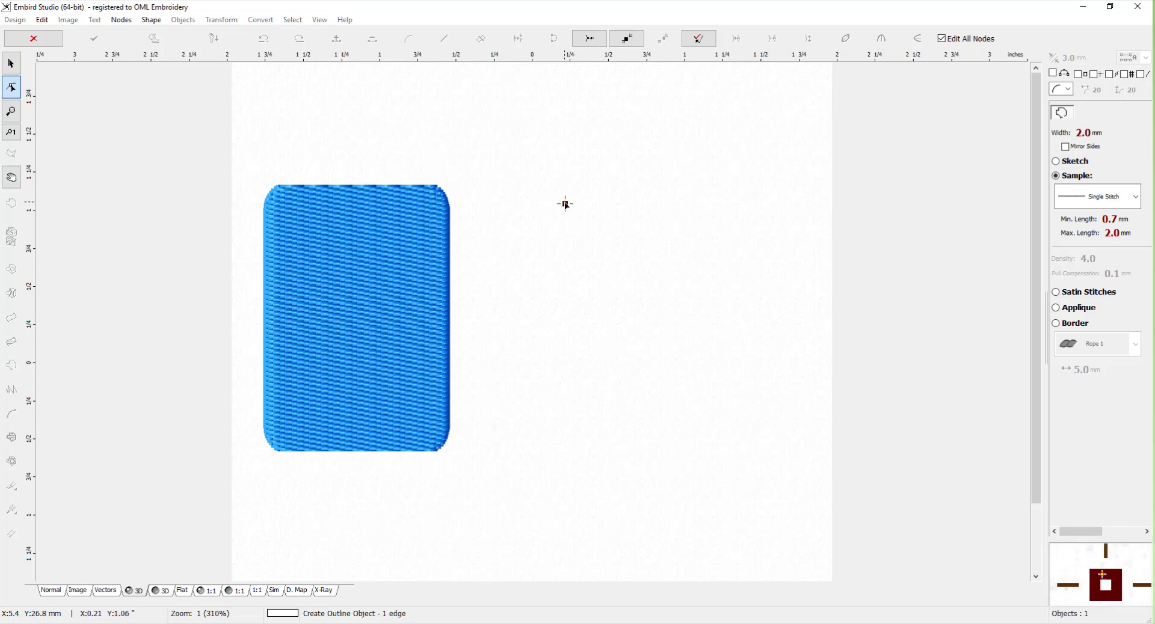
{"action": "left_click", "coordinate": [152, 21]}
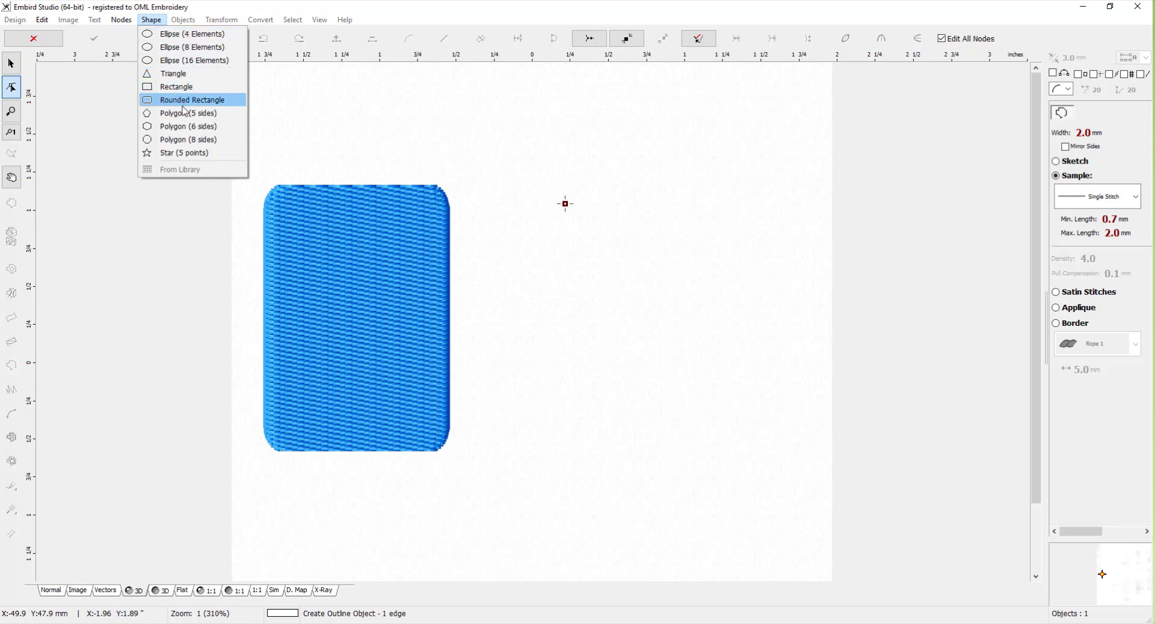
{"action": "left_click", "coordinate": [188, 154]}
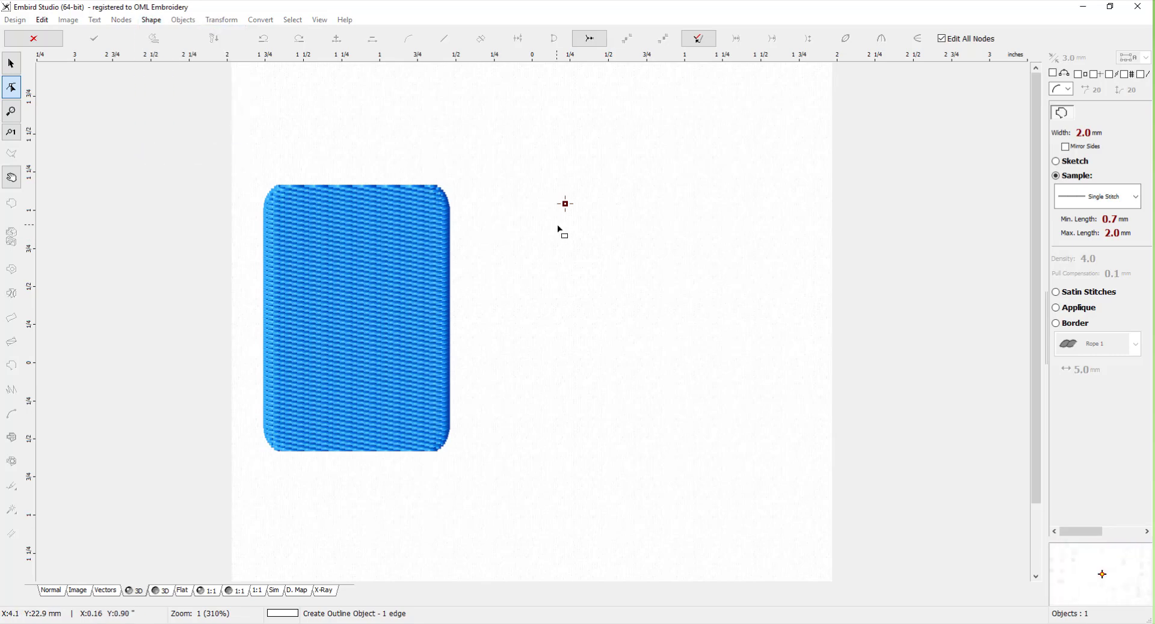
{"action": "mouse_move", "coordinate": [579, 229]}
{"action": "left_mouse_down"}
{"action": "mouse_move", "coordinate": [644, 273]}
{"action": "mouse_move", "coordinate": [651, 308]}
{"action": "mouse_move", "coordinate": [701, 283]}
{"action": "mouse_move", "coordinate": [653, 291]}
{"action": "mouse_move", "coordinate": [670, 272]}
{"action": "mouse_move", "coordinate": [679, 307]}
{"action": "mouse_move", "coordinate": [682, 282]}
{"action": "mouse_move", "coordinate": [678, 293]}
{"action": "left_mouse_up"}
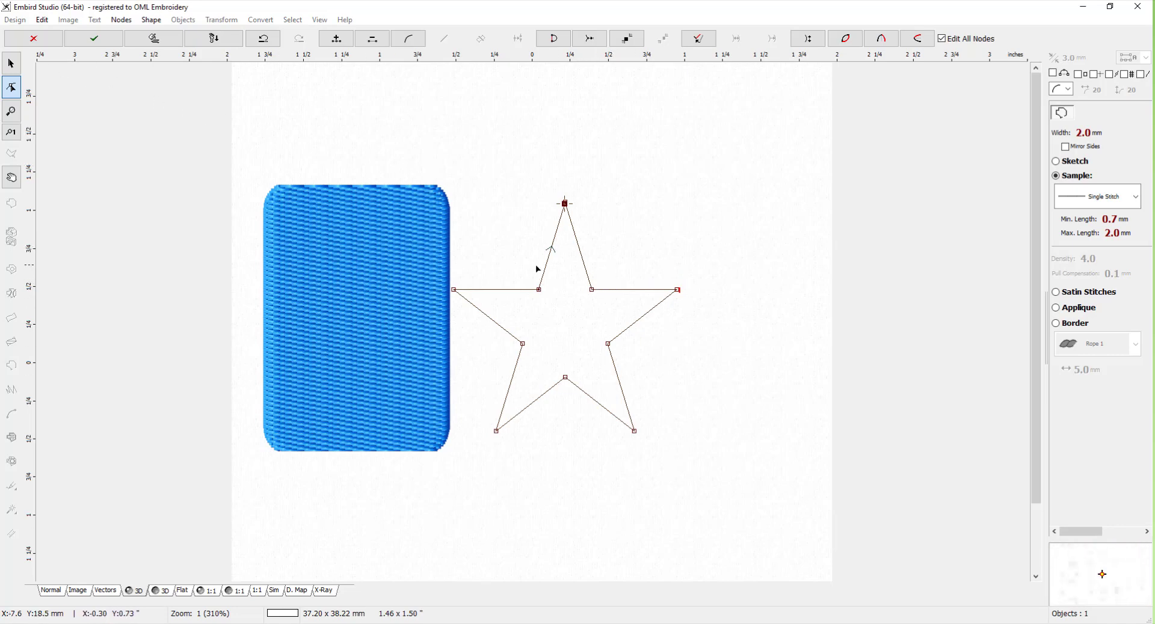
Add a node on the star's upper-right edge and bend it into a hooked swirl loop above the star.
{"action": "left_click", "coordinate": [580, 253]}
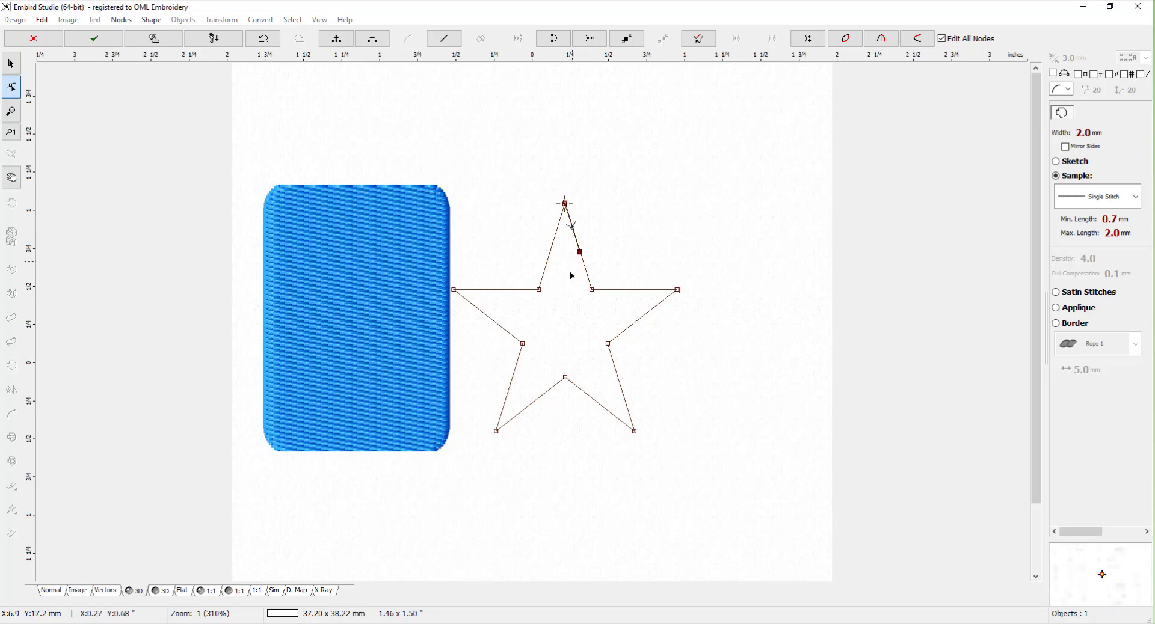
{"action": "left_click_drag", "start_coordinate": [580, 254], "coordinate": [643, 191]}
{"action": "left_click_drag", "start_coordinate": [574, 230], "coordinate": [662, 249]}
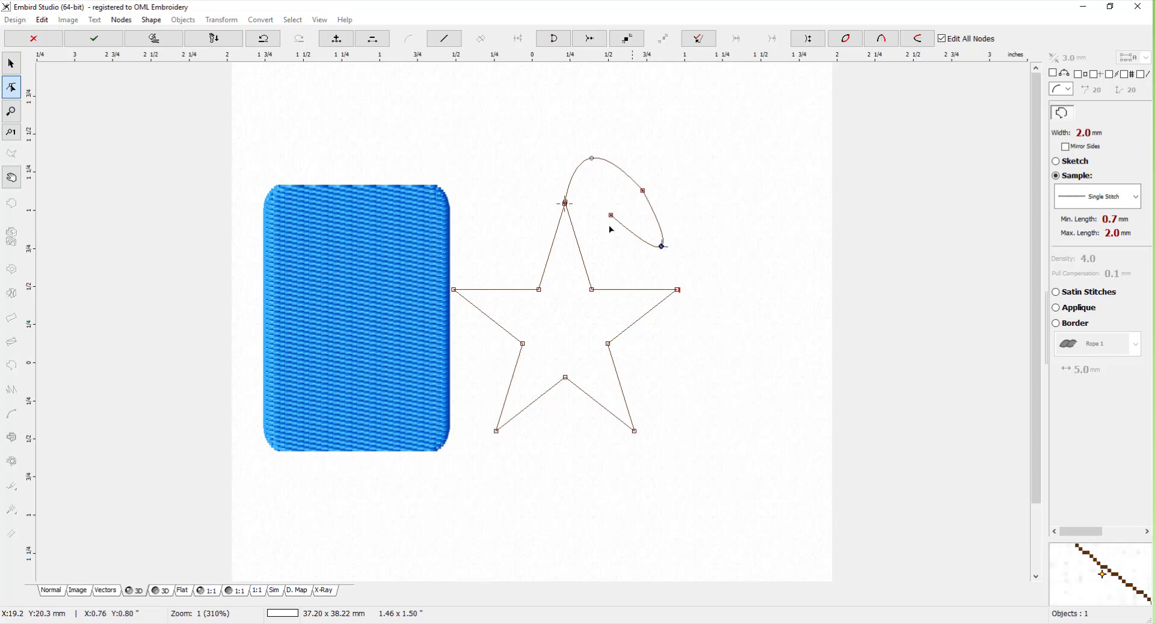
{"action": "mouse_move", "coordinate": [611, 216]}
{"action": "left_mouse_down"}
{"action": "mouse_move", "coordinate": [614, 191]}
{"action": "mouse_move", "coordinate": [607, 235]}
{"action": "left_mouse_up"}
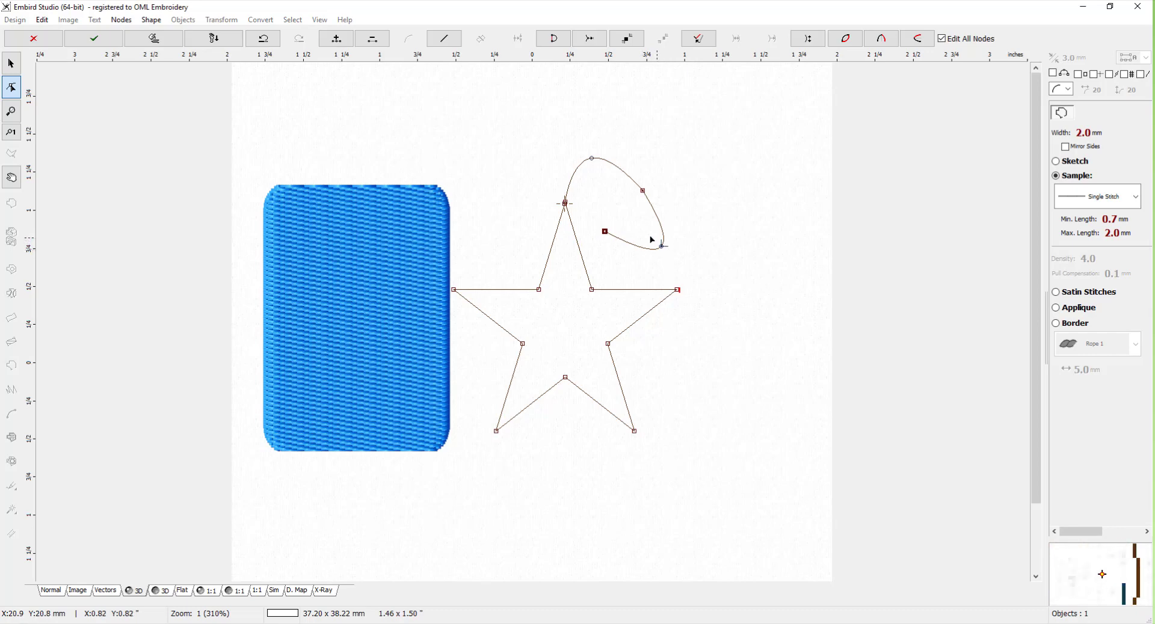
Set the star-and-loop outline's Sample style to Redwork (2.0–3.5 mm) and generate its 294 stitches.
{"action": "left_click", "coordinate": [162, 39]}
{"action": "left_click", "coordinate": [764, 165]}
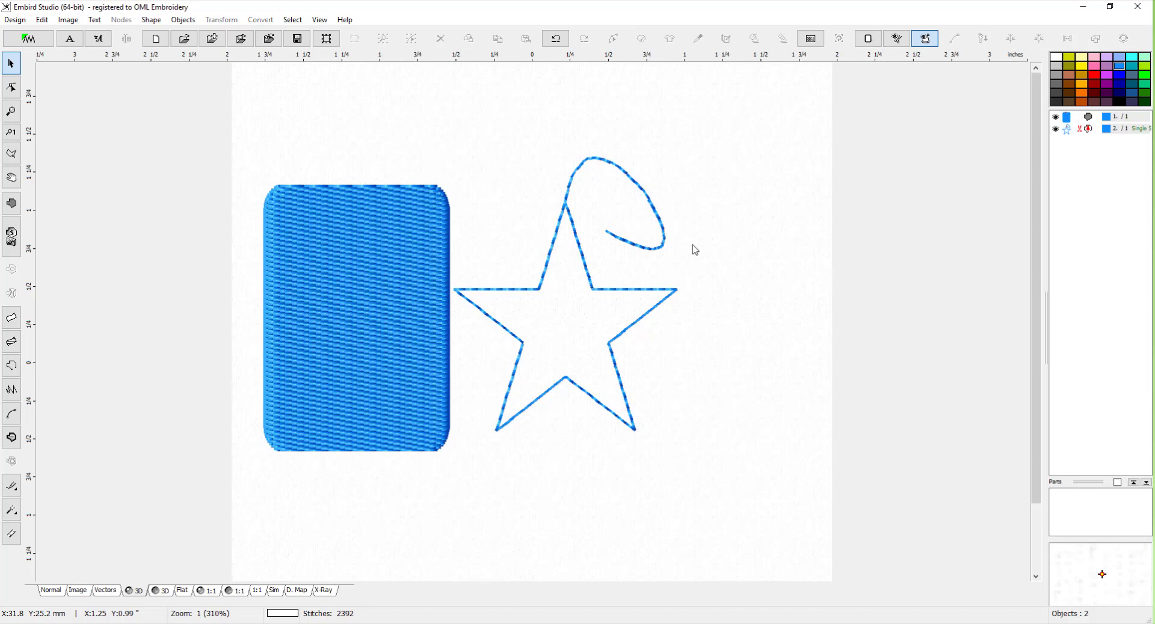
{"action": "left_click", "coordinate": [664, 238]}
{"action": "right_click", "coordinate": [667, 238]}
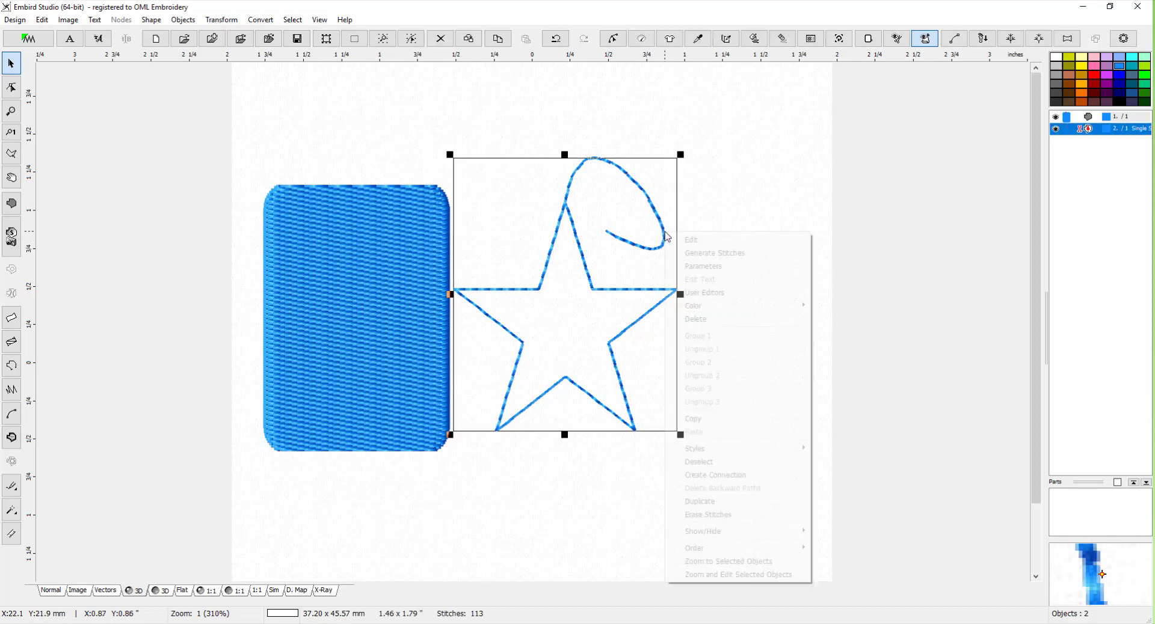
{"action": "left_click", "coordinate": [729, 268]}
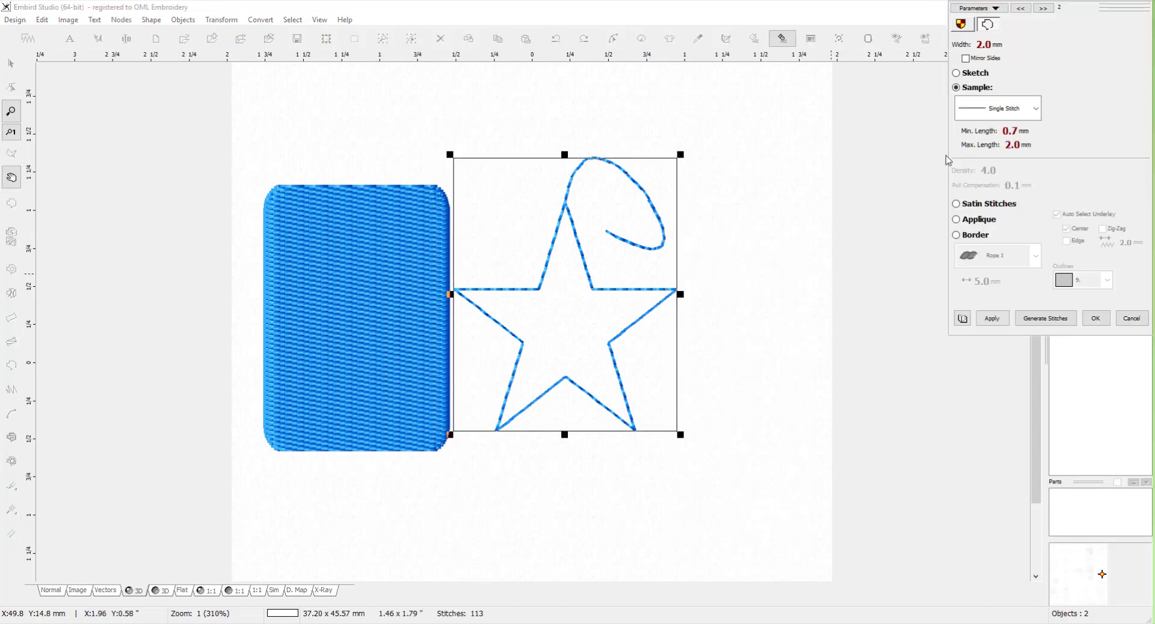
{"action": "left_click_drag", "start_coordinate": [1111, 11], "coordinate": [865, 139]}
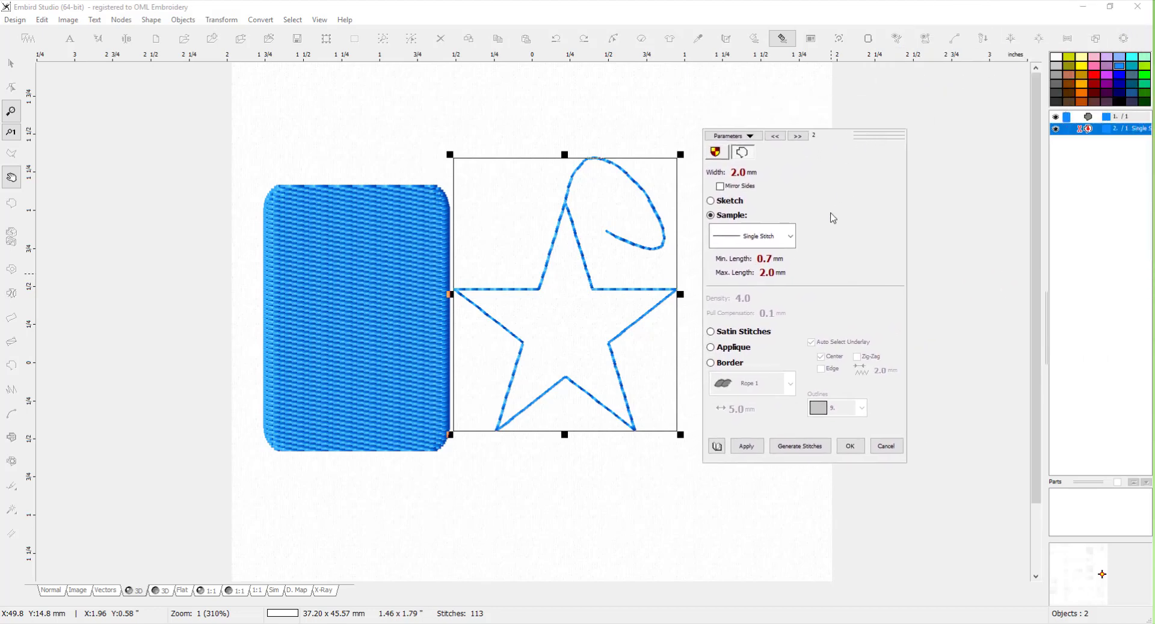
{"action": "left_click", "coordinate": [785, 238]}
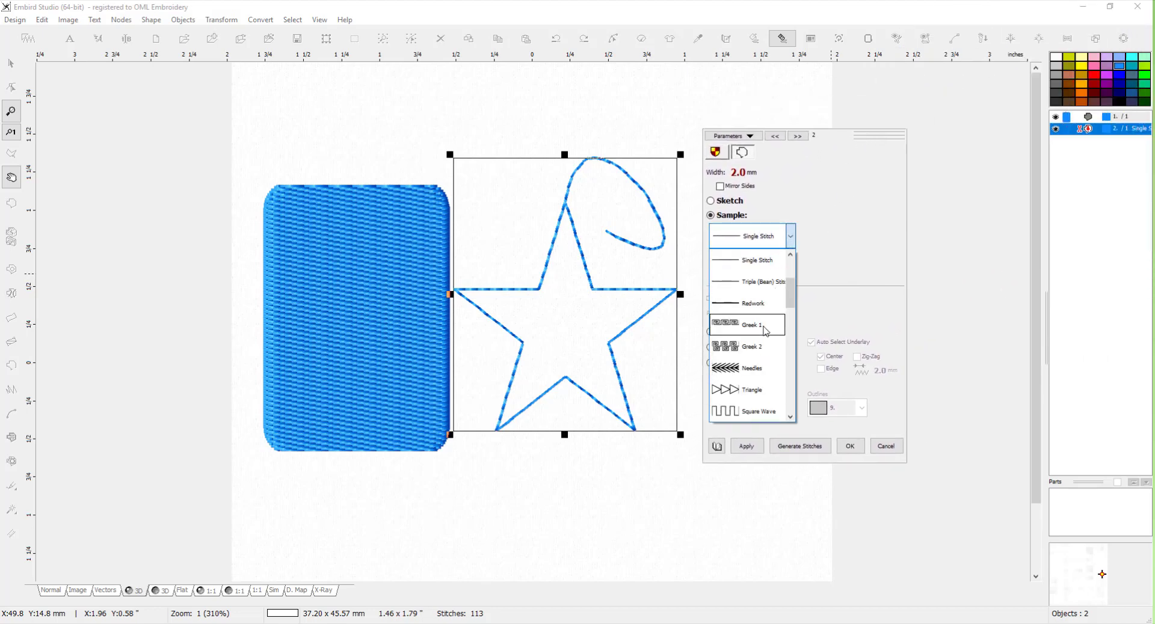
{"action": "left_click", "coordinate": [763, 303]}
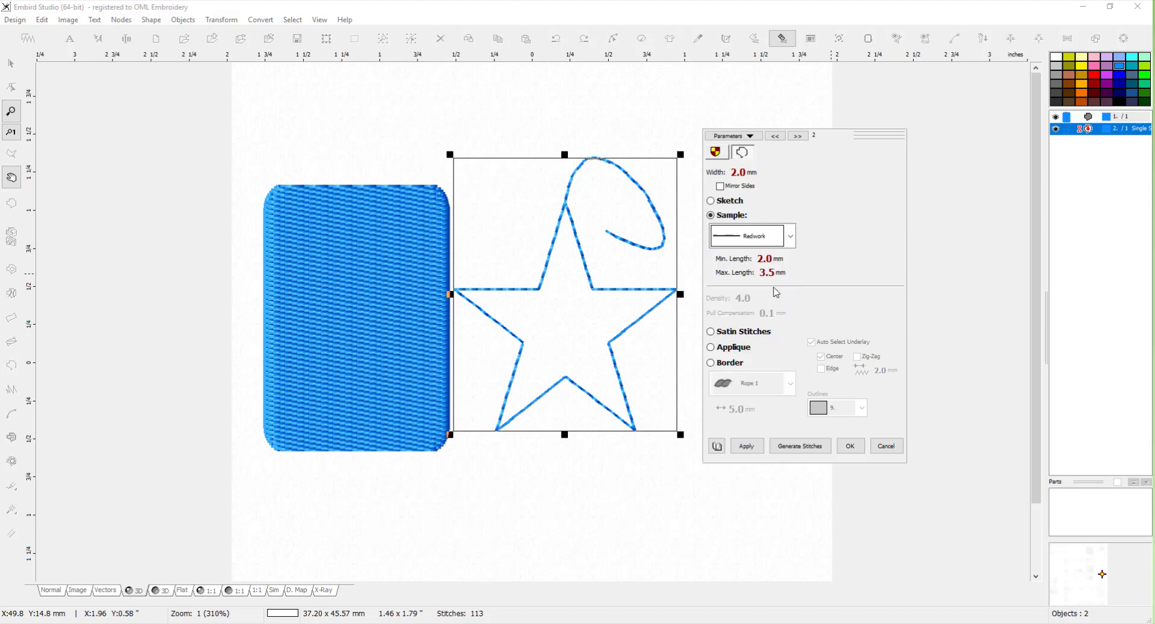
{"action": "left_click", "coordinate": [761, 450]}
{"action": "left_click", "coordinate": [755, 454]}
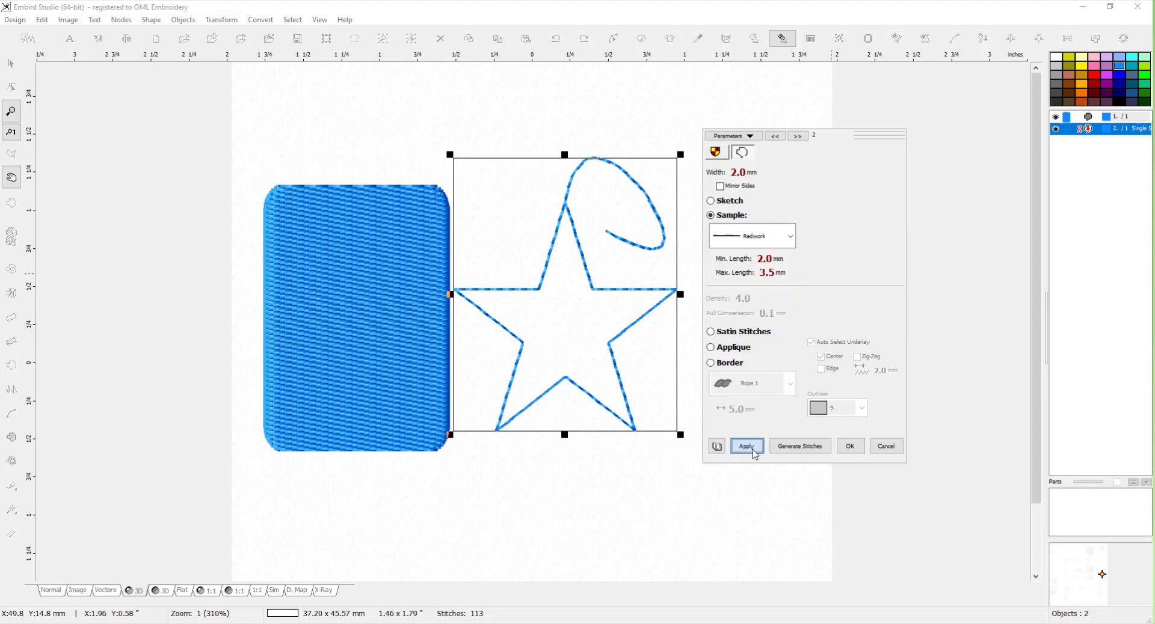
{"action": "left_click", "coordinate": [799, 448]}
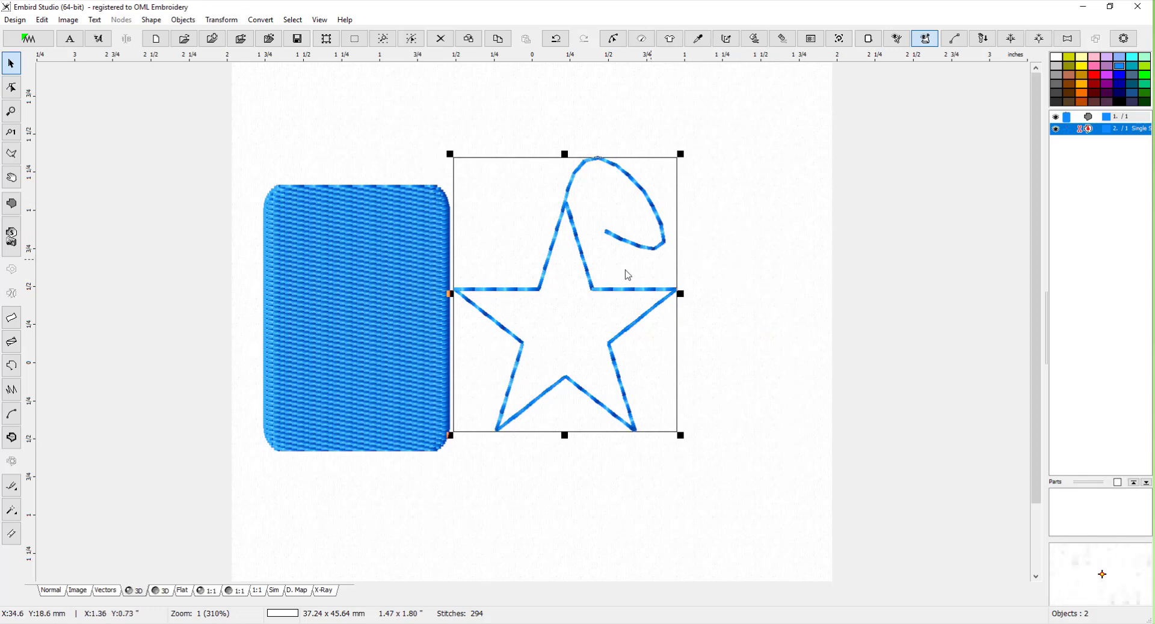
{"action": "right_click", "coordinate": [617, 290]}
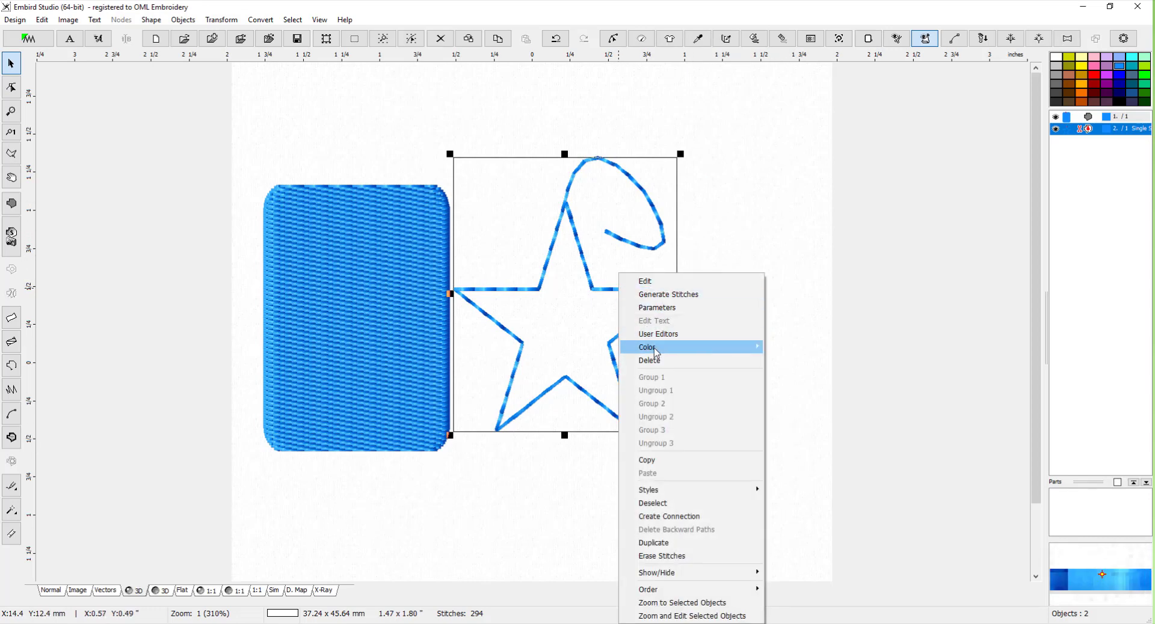
Try the Triangle pattern, then stitch the outline with the Stars motif at 6.0 mm.
{"action": "left_click", "coordinate": [657, 307]}
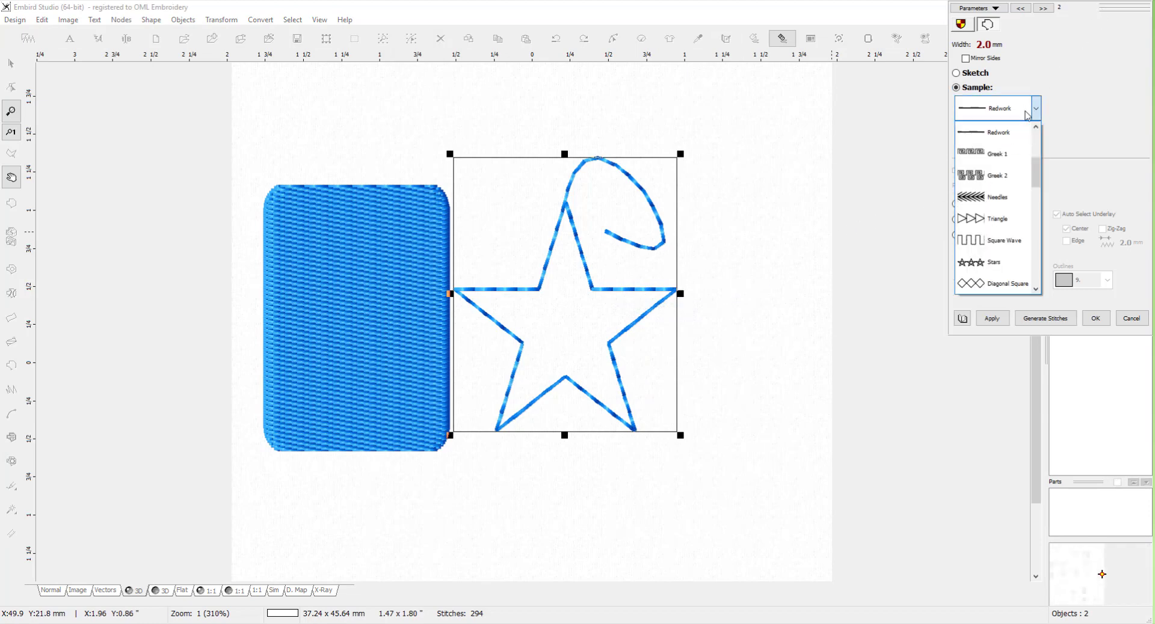
{"action": "left_click", "coordinate": [988, 221]}
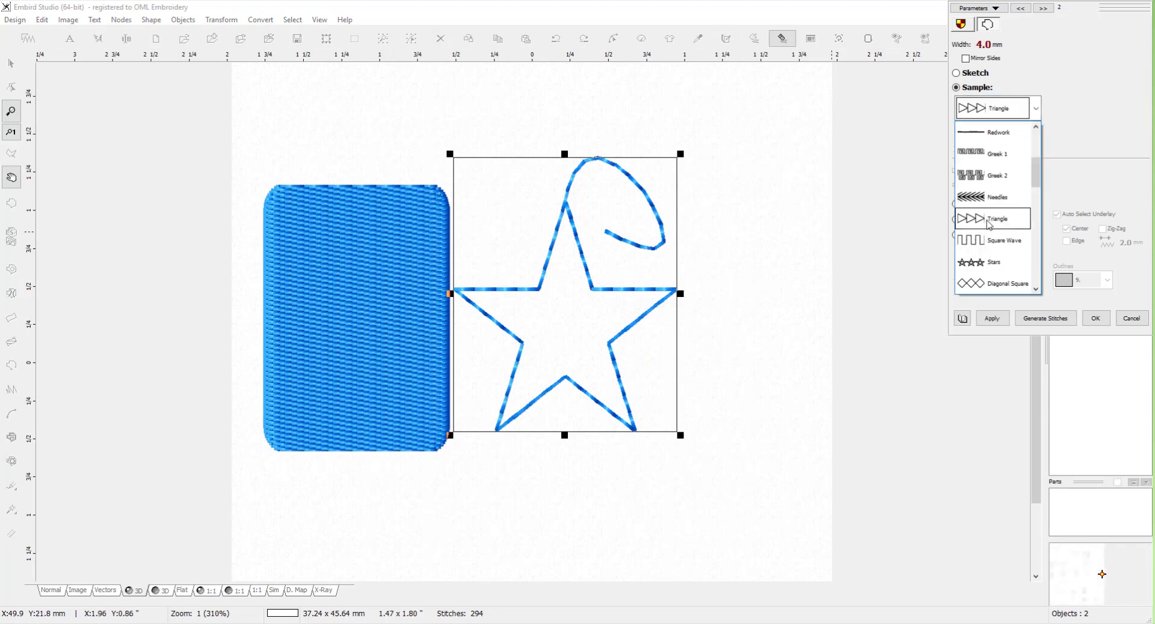
{"action": "left_click", "coordinate": [990, 319]}
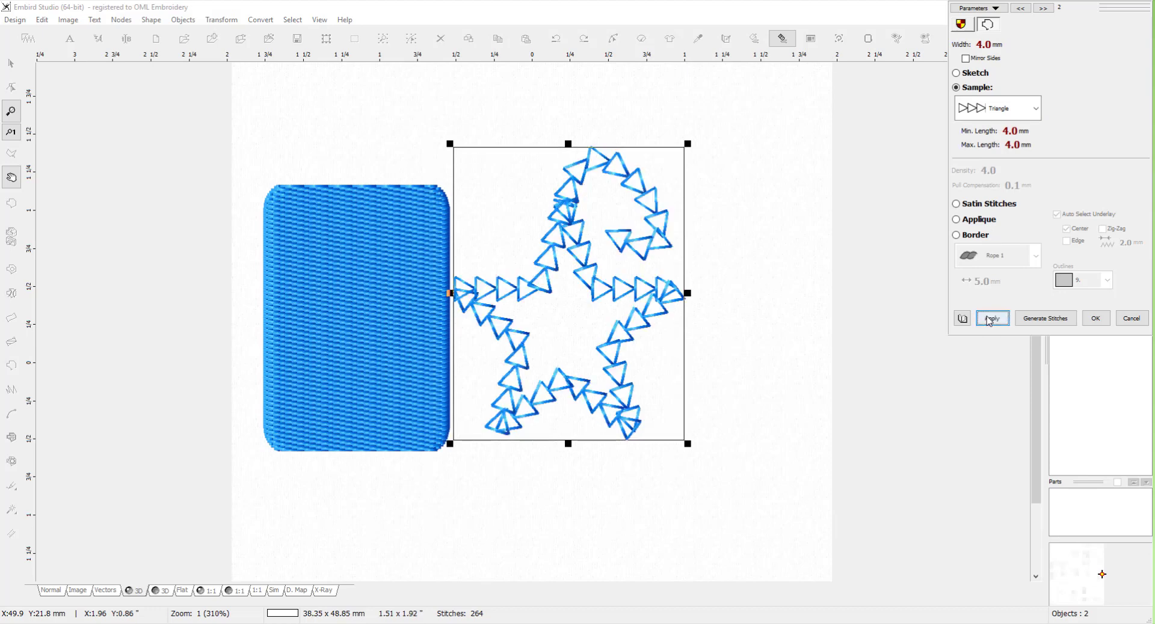
{"action": "left_click", "coordinate": [1028, 116]}
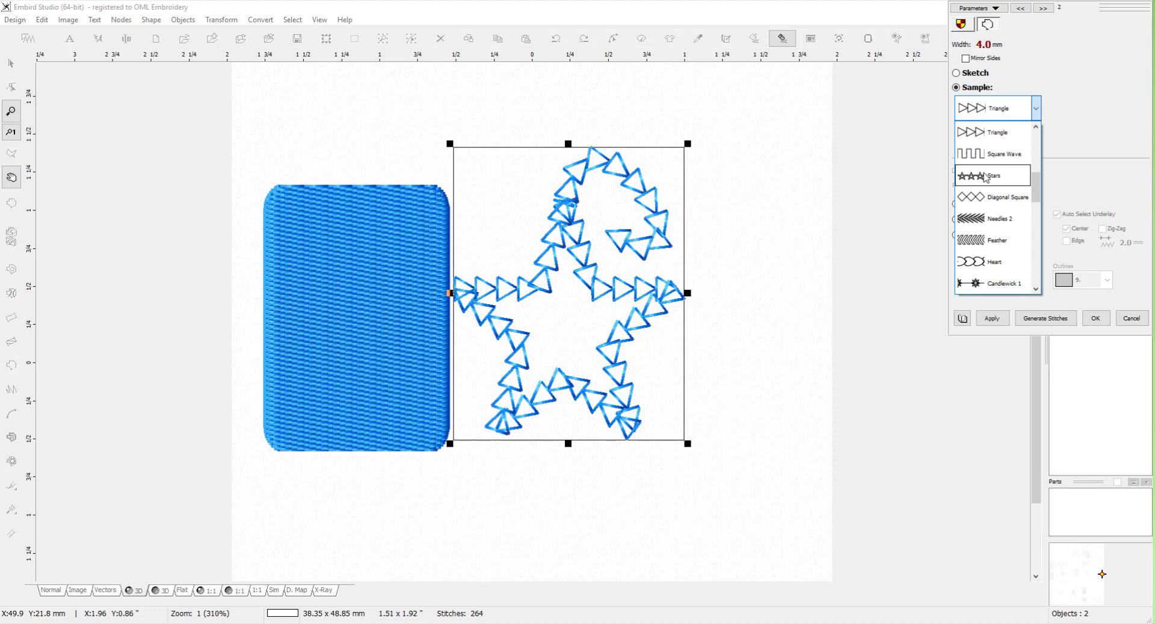
{"action": "left_click", "coordinate": [985, 176]}
{"action": "left_click", "coordinate": [989, 318]}
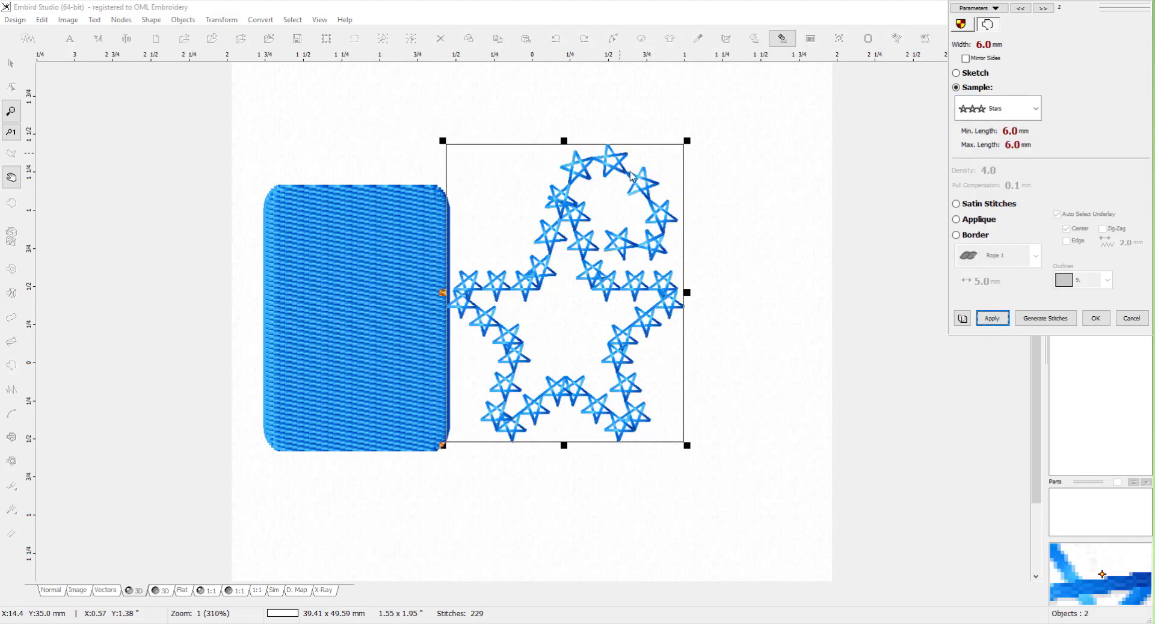
{"action": "left_click", "coordinate": [1054, 318]}
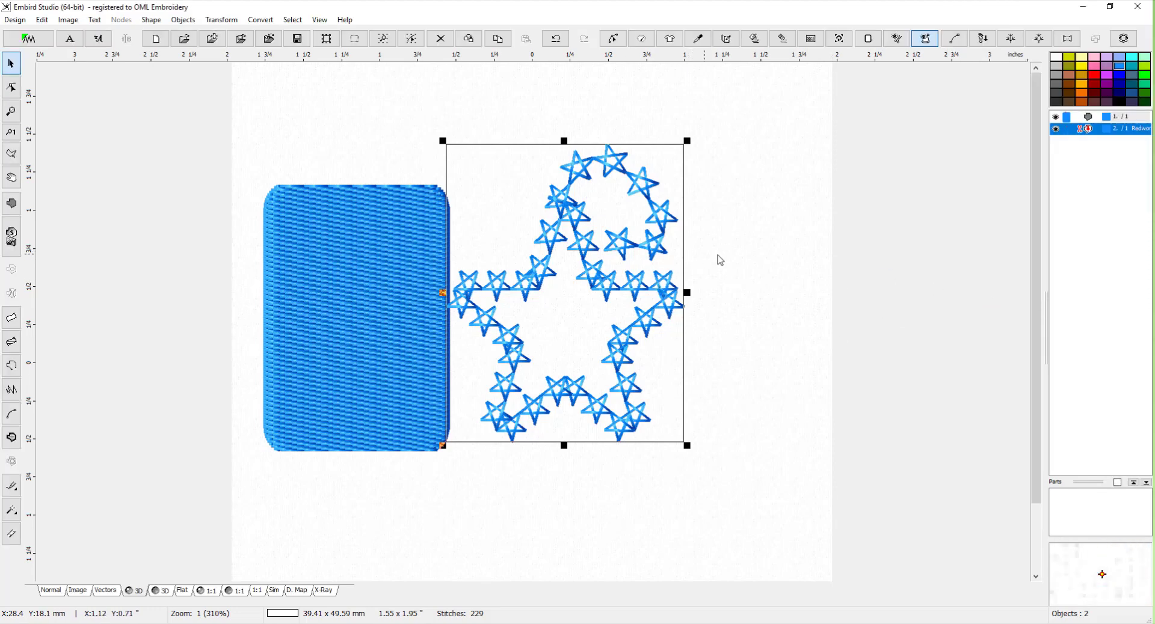
Drag the star-motif outline right and down, clear of the blue rectangle, then deselect it.
{"action": "left_click", "coordinate": [606, 274]}
{"action": "left_click_drag", "start_coordinate": [605, 274], "coordinate": [643, 289]}
{"action": "left_click", "coordinate": [743, 255]}
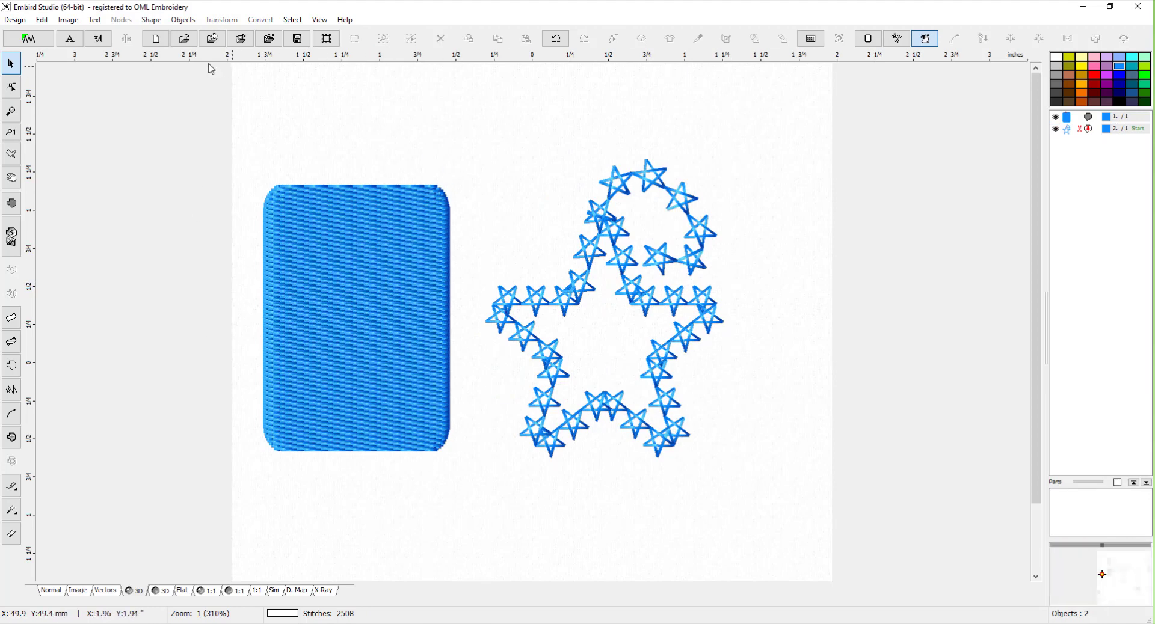